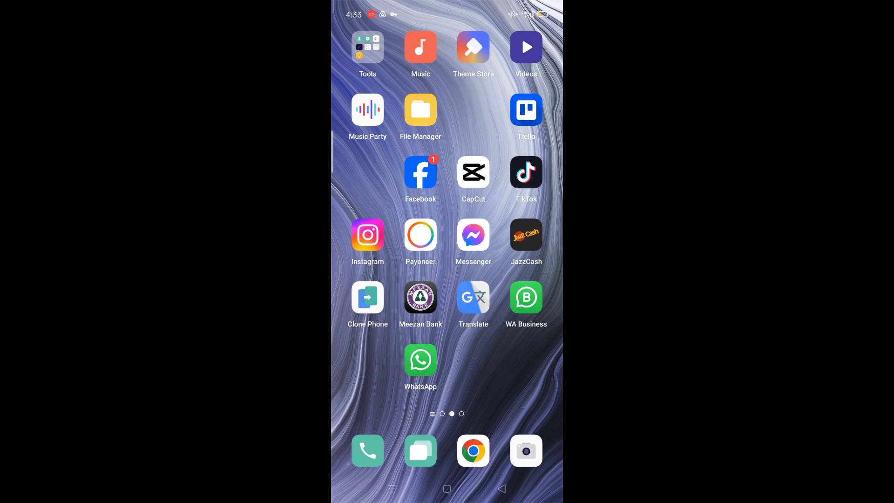
{"action": "left_click", "coordinate": [473, 234]}
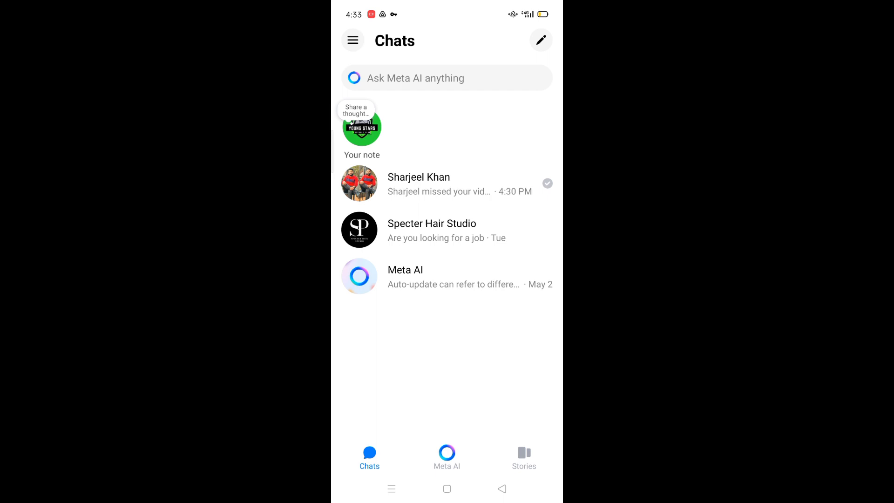
{"action": "left_click", "coordinate": [448, 183]}
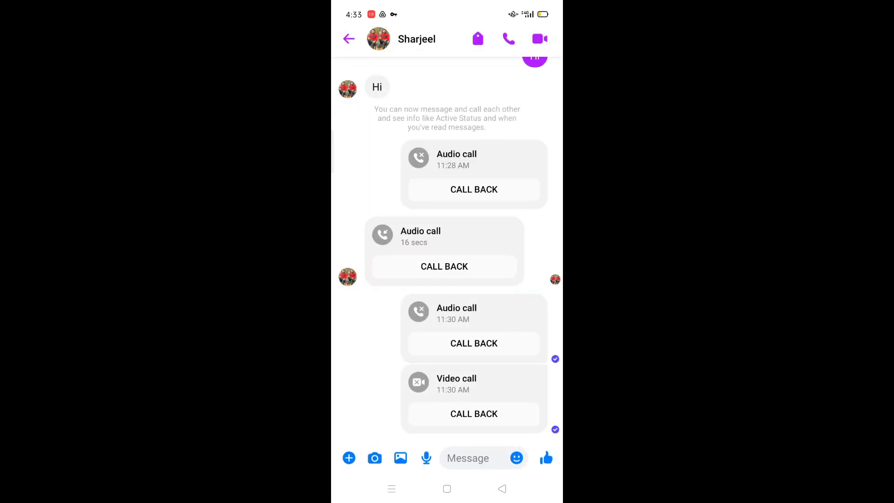
{"action": "scroll", "coordinate": [503, 281], "scroll_direction": "up", "scroll_amount": 2}
{"action": "scroll", "coordinate": [503, 254], "scroll_direction": "down", "scroll_amount": 2}
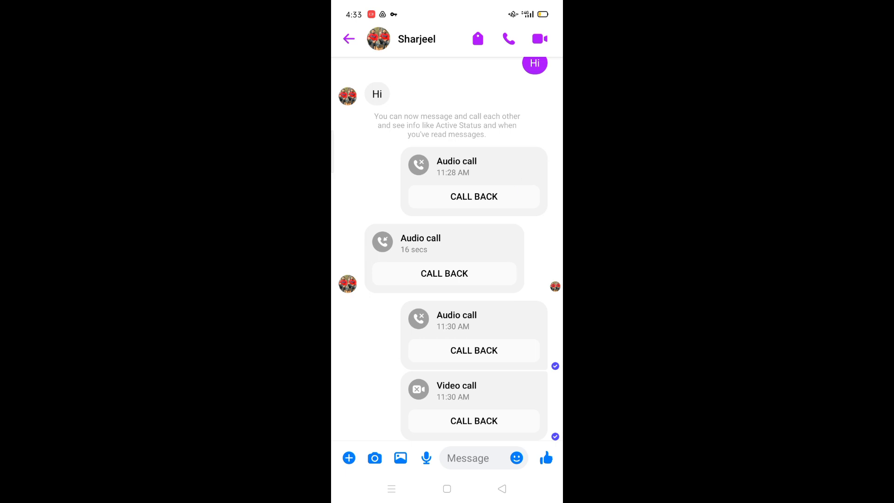
{"action": "left_click", "coordinate": [526, 193]}
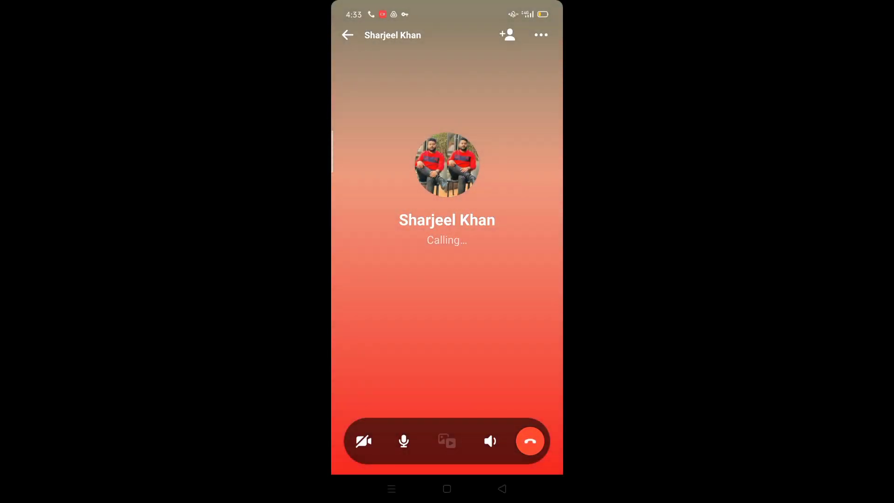
{"action": "left_click", "coordinate": [530, 441]}
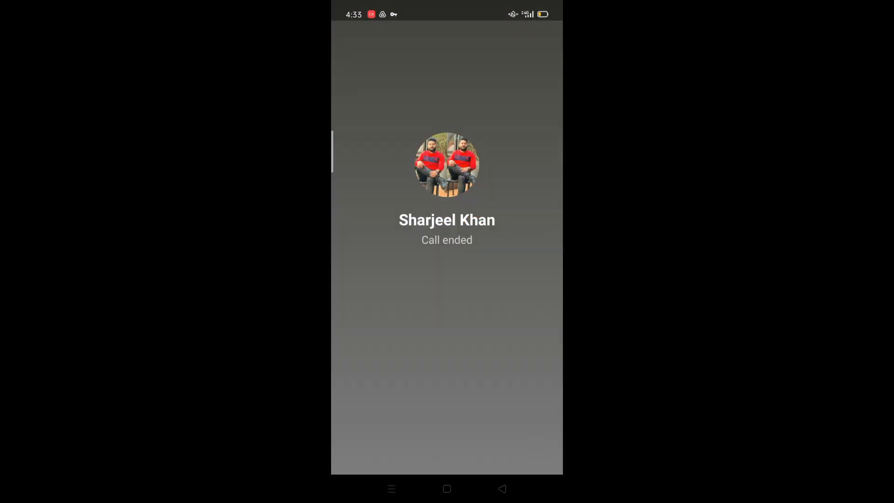
{"action": "mouse_move", "coordinate": [519, 254]}
{"action": "left_mouse_down"}
{"action": "mouse_move", "coordinate": [515, 364]}
{"action": "mouse_move", "coordinate": [519, 285]}
{"action": "left_mouse_up"}
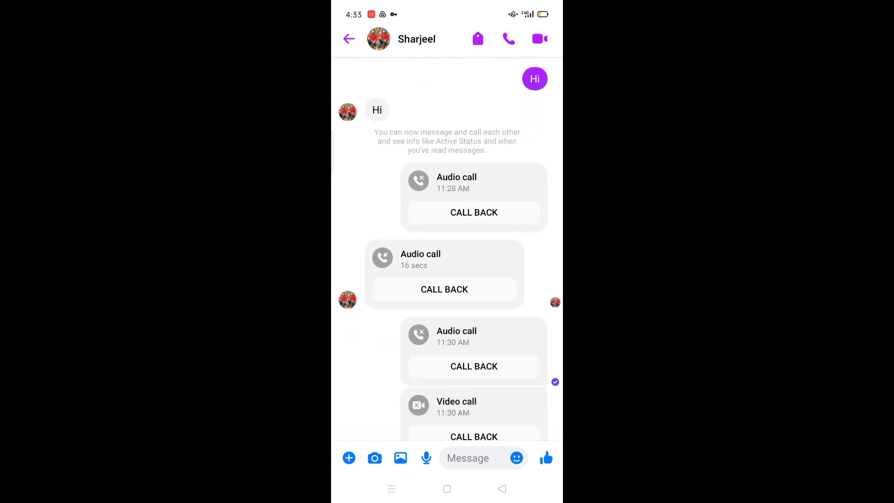
Go back to the Chats list, then exit Messenger to the home screen
{"action": "left_click", "coordinate": [502, 489]}
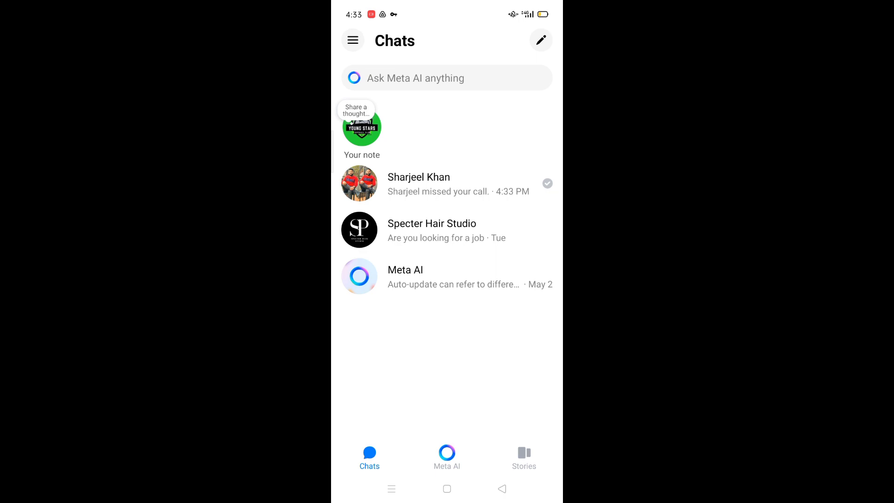
{"action": "left_click", "coordinate": [447, 488]}
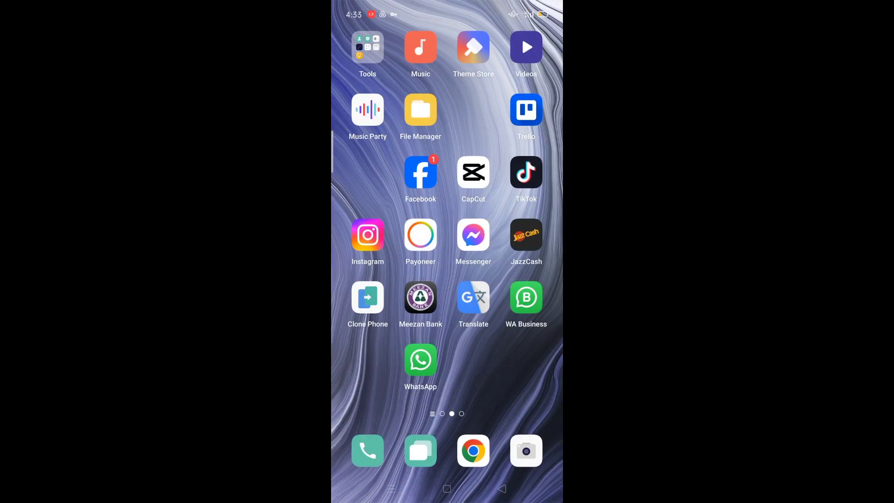
View the installed Messenger app's Play Store details page, then go home
{"action": "left_click", "coordinate": [472, 360]}
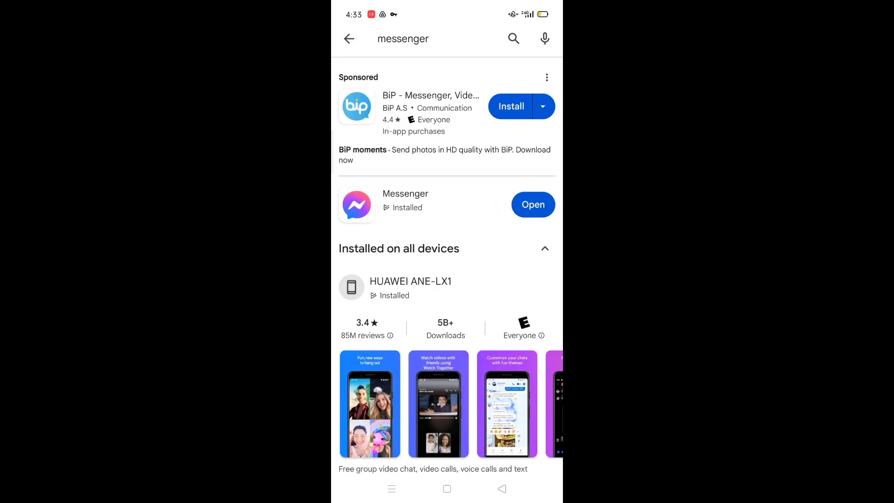
{"action": "scroll", "coordinate": [448, 279], "scroll_direction": "down", "scroll_amount": 2}
{"action": "left_click", "coordinate": [406, 130]}
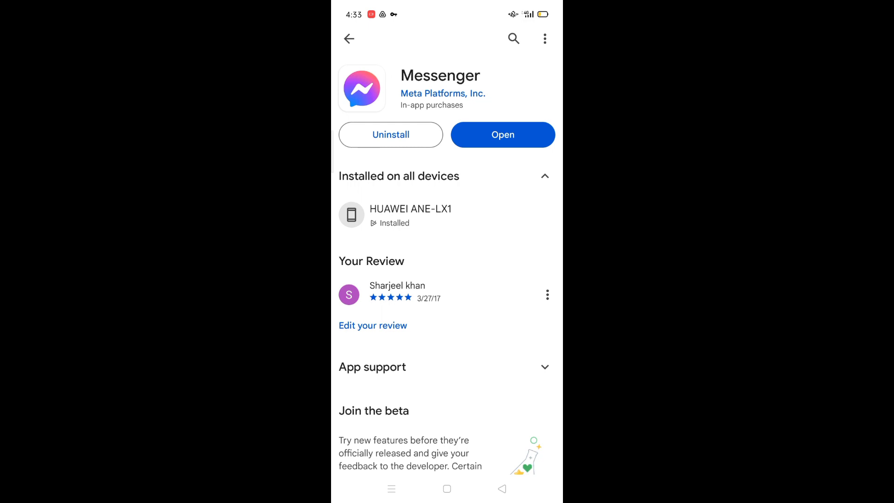
{"action": "left_click_drag", "start_coordinate": [475, 388], "coordinate": [519, 237]}
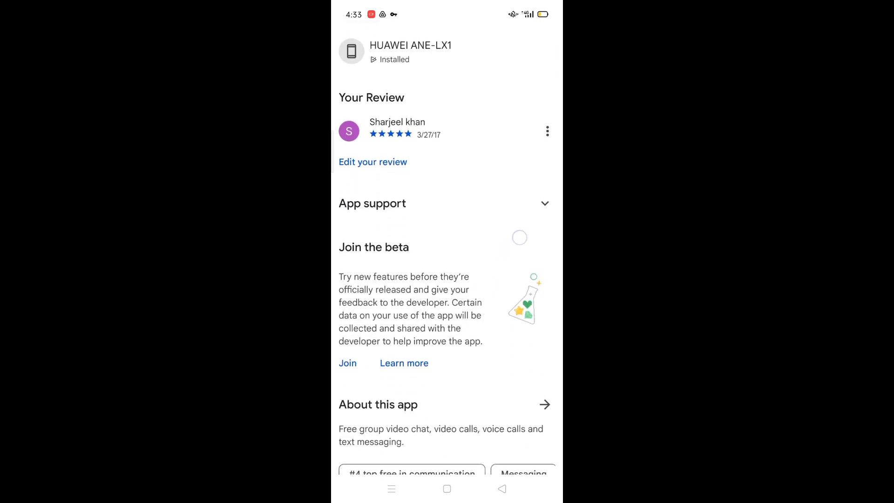
{"action": "left_click_drag", "start_coordinate": [503, 402], "coordinate": [497, 348]}
{"action": "left_click", "coordinate": [447, 488]}
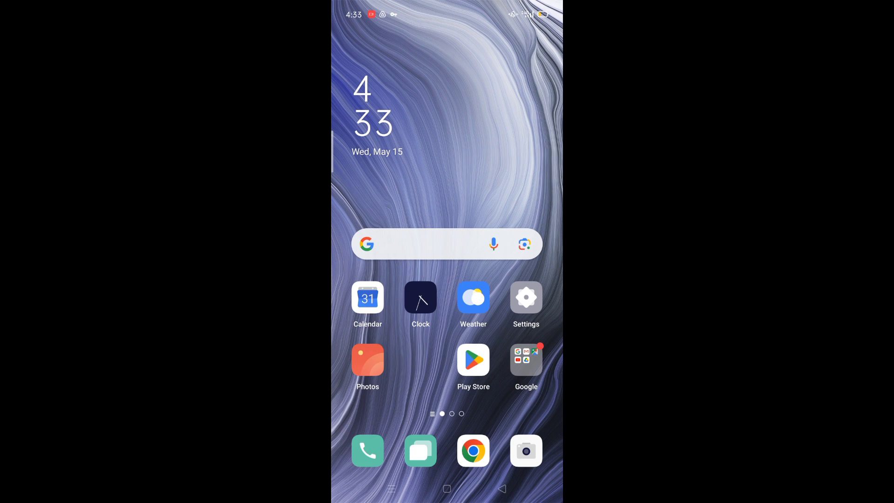
Swipe to the second home screen page showing Messenger
{"action": "left_click_drag", "start_coordinate": [516, 280], "coordinate": [377, 279]}
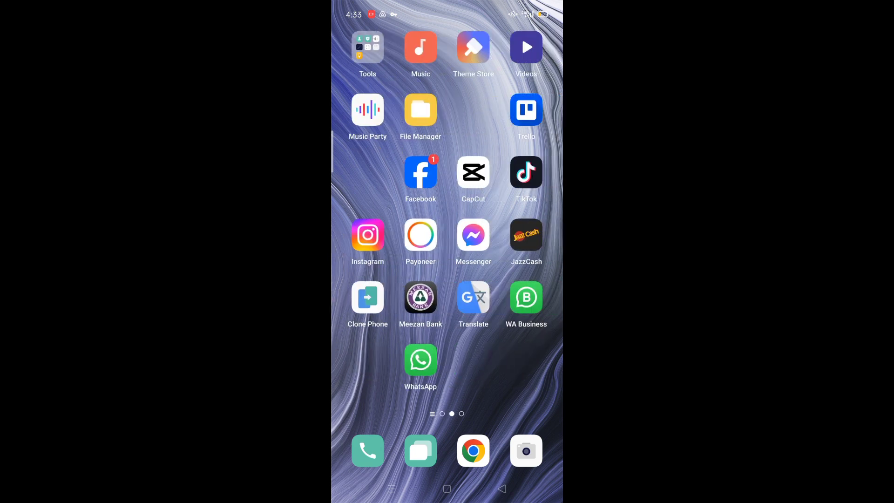